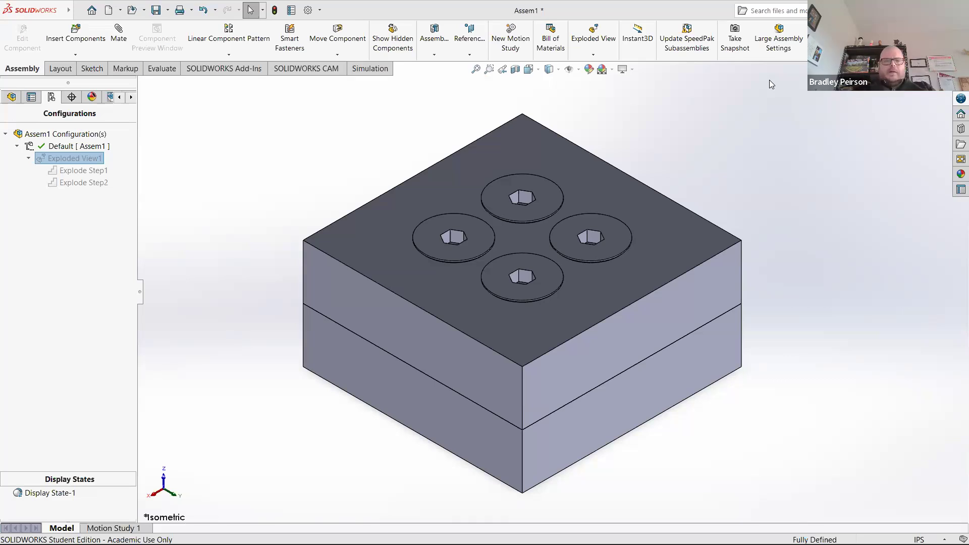
- Switch the left panel from the ConfigurationManager to Assem1's FeatureManager design tree
{"action": "left_click", "coordinate": [11, 97]}
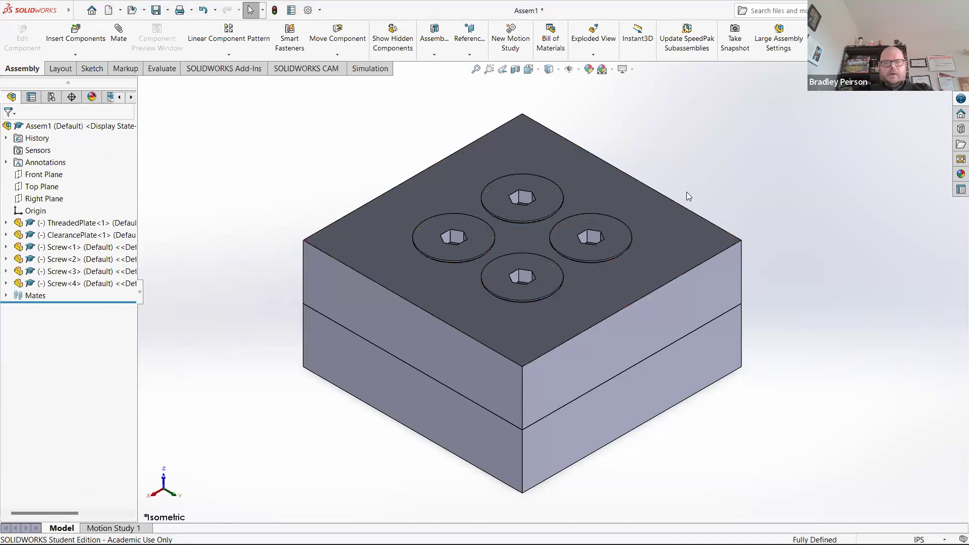
{"action": "scroll", "coordinate": [736, 374], "scroll_direction": "down", "scroll_amount": 2}
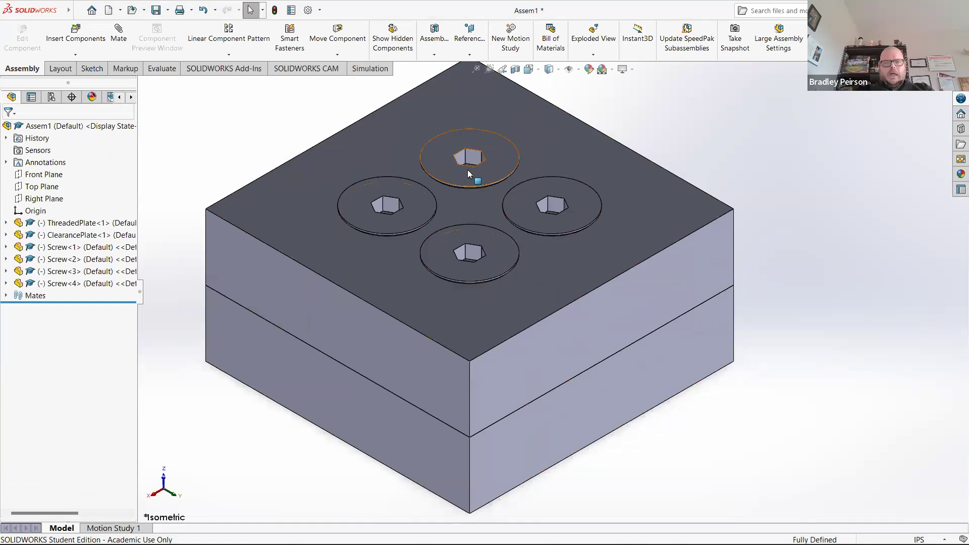
{"action": "scroll", "coordinate": [469, 174], "scroll_direction": "down", "scroll_amount": 3}
{"action": "middle_click_drag", "start_coordinate": [462, 268], "coordinate": [493, 263]}
{"action": "scroll", "coordinate": [494, 264], "scroll_direction": "down", "scroll_amount": 2}
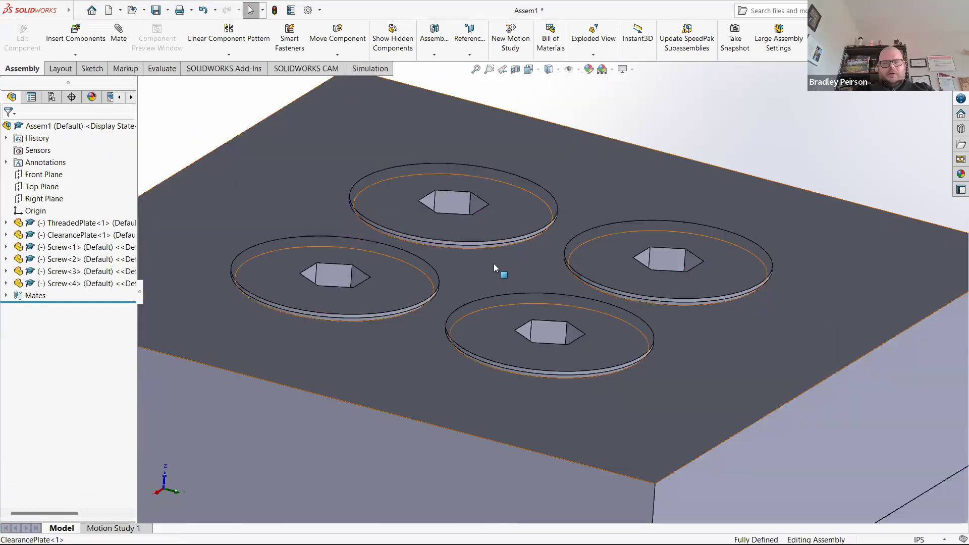
{"action": "left_click", "coordinate": [494, 263]}
{"action": "scroll", "coordinate": [480, 262], "scroll_direction": "down", "scroll_amount": 2}
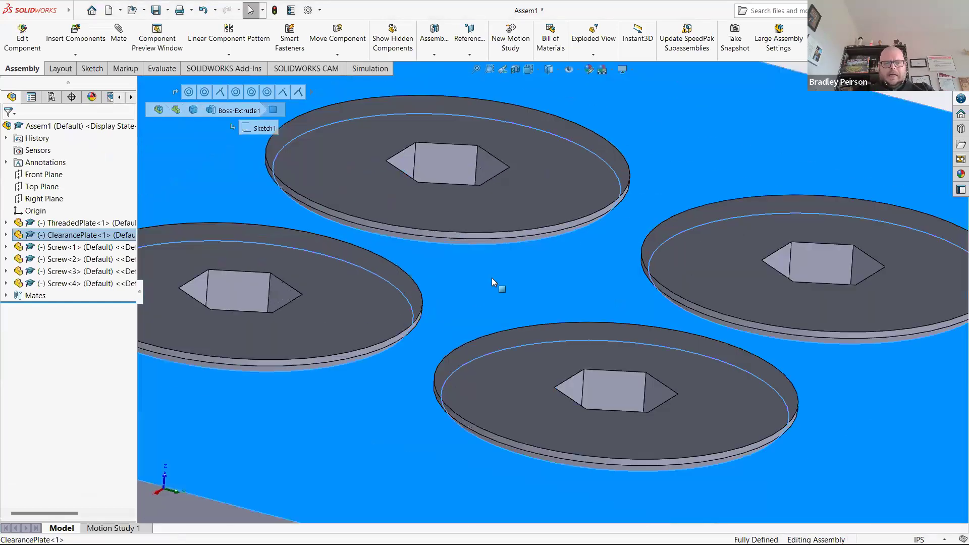
{"action": "middle_click_drag", "start_coordinate": [494, 283], "coordinate": [505, 238]}
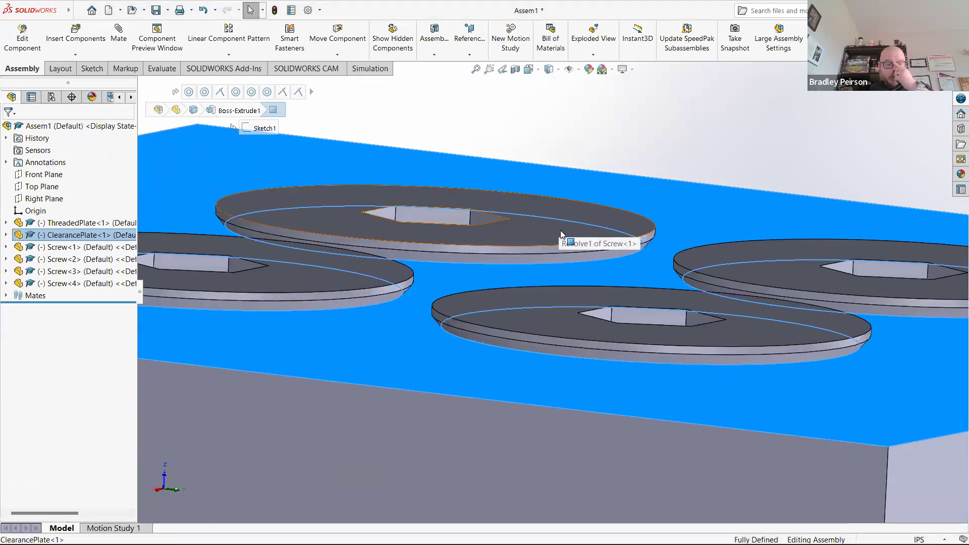
{"action": "scroll", "coordinate": [520, 281], "scroll_direction": "up", "scroll_amount": 3}
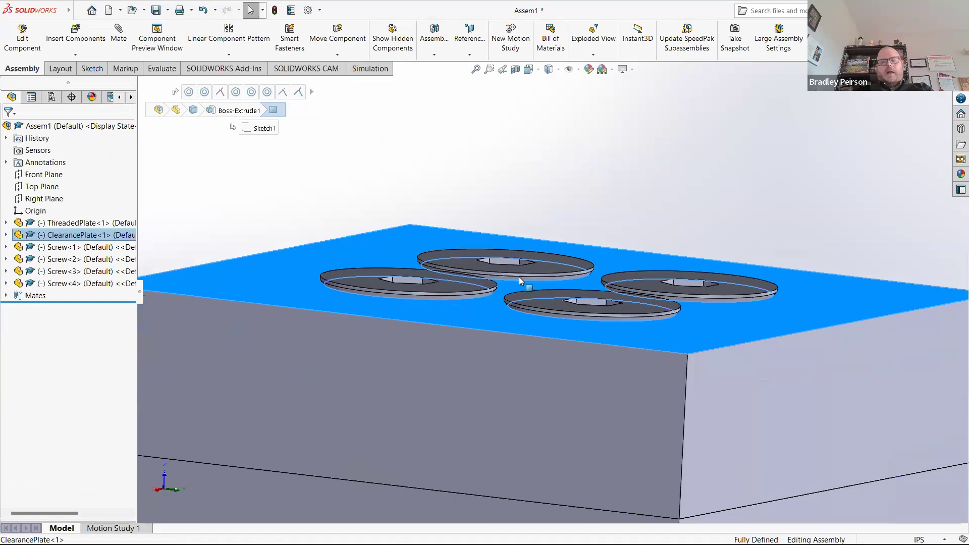
{"action": "key", "text": "ctrl+7"}
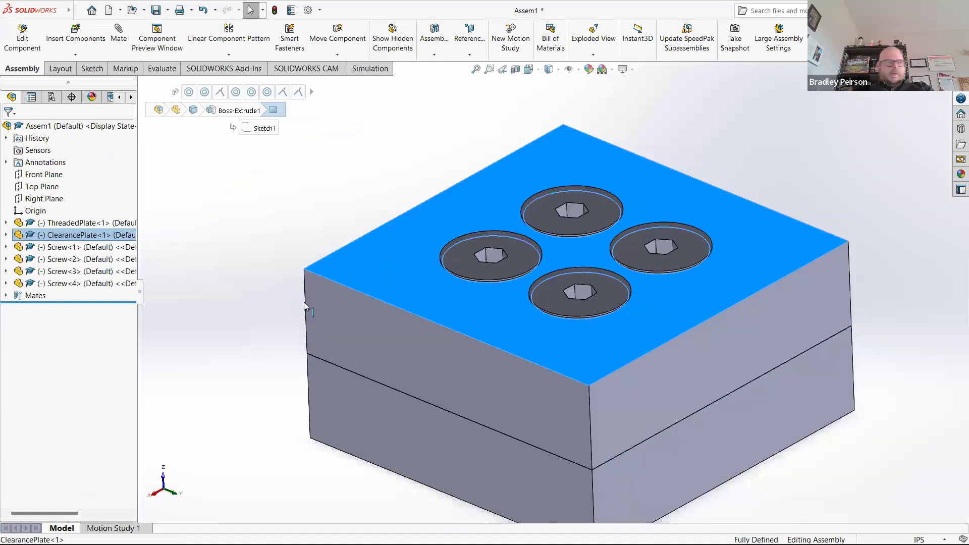
{"action": "scroll", "coordinate": [623, 250], "scroll_direction": "down", "scroll_amount": 2}
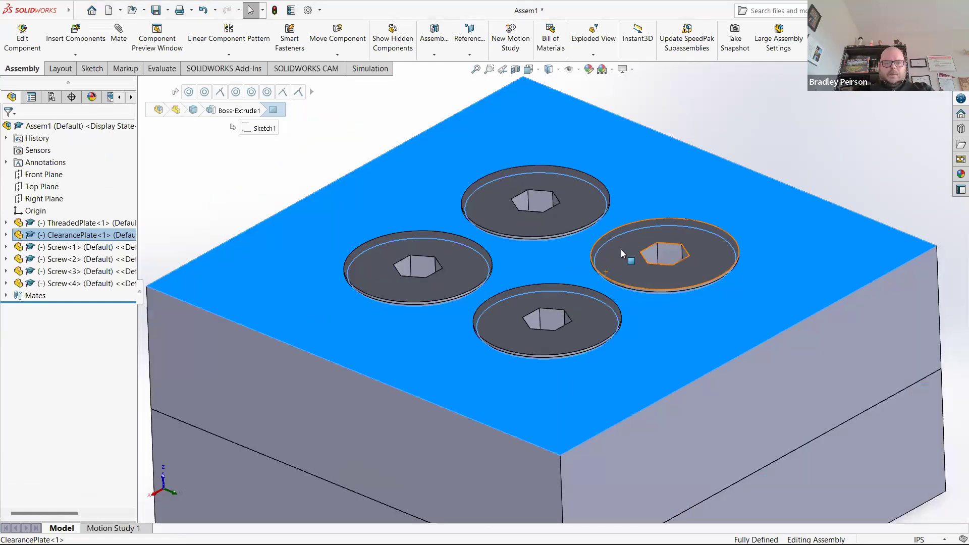
{"action": "left_click", "coordinate": [779, 123]}
{"action": "middle_click_drag", "start_coordinate": [779, 123], "coordinate": [554, 266]}
{"action": "middle_click_drag", "start_coordinate": [576, 227], "coordinate": [551, 240]}
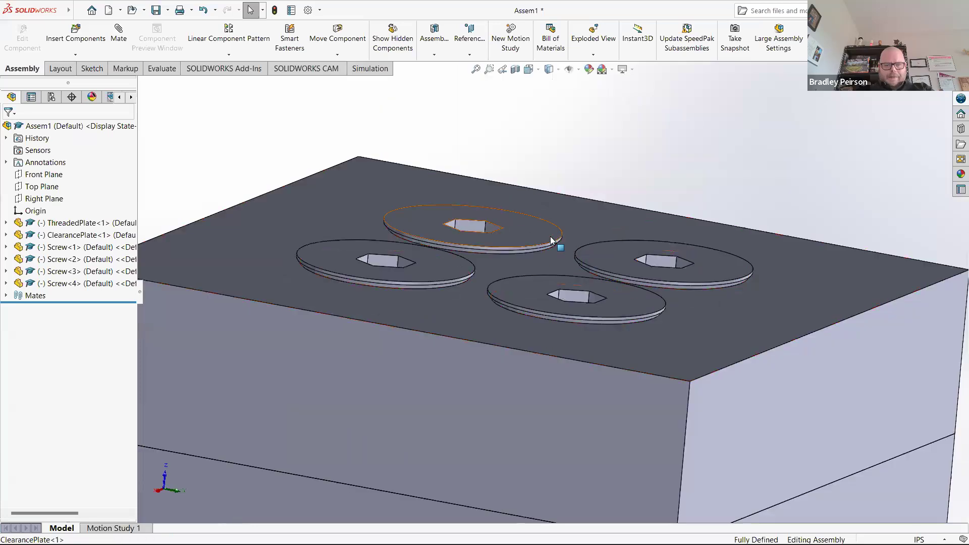
{"action": "left_click", "coordinate": [552, 239]}
{"action": "left_click", "coordinate": [581, 227]}
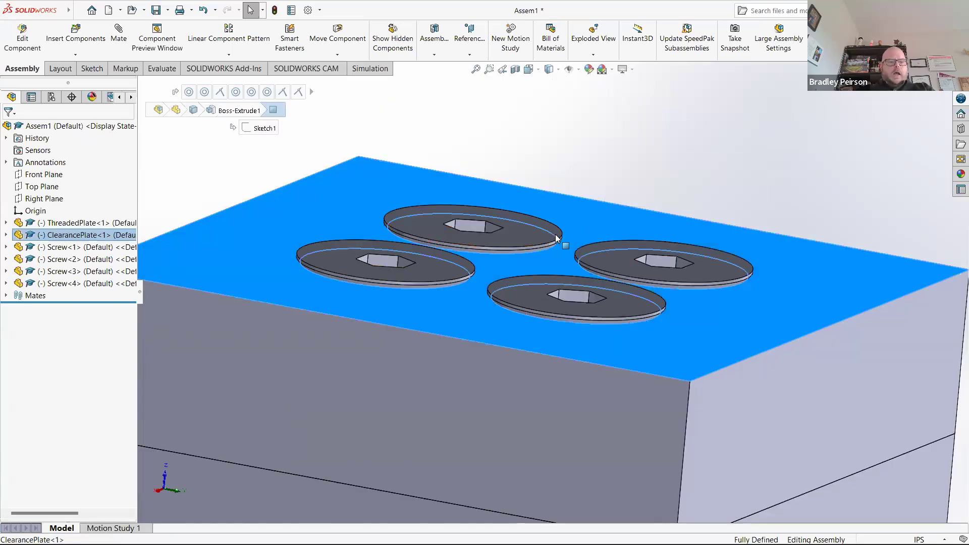
{"action": "middle_click_drag", "start_coordinate": [557, 239], "coordinate": [606, 320]}
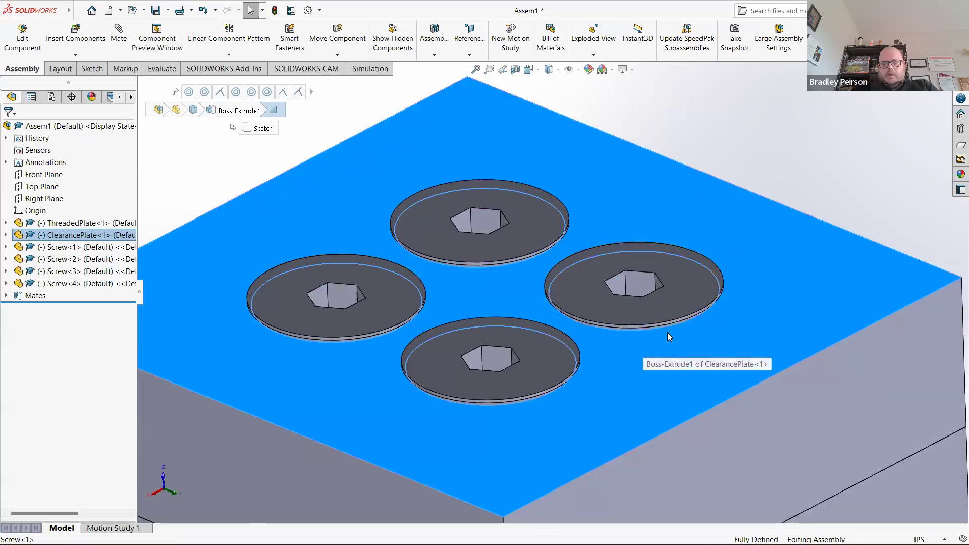
{"action": "key", "text": "Escape"}
{"action": "key", "text": "f"}
{"action": "scroll", "coordinate": [580, 362], "scroll_direction": "down", "scroll_amount": 3}
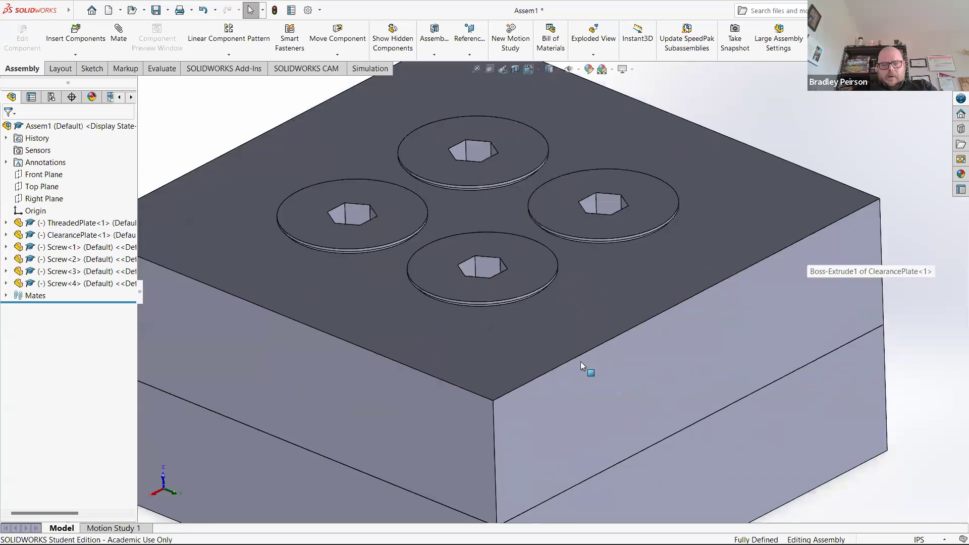
{"action": "key", "text": "f"}
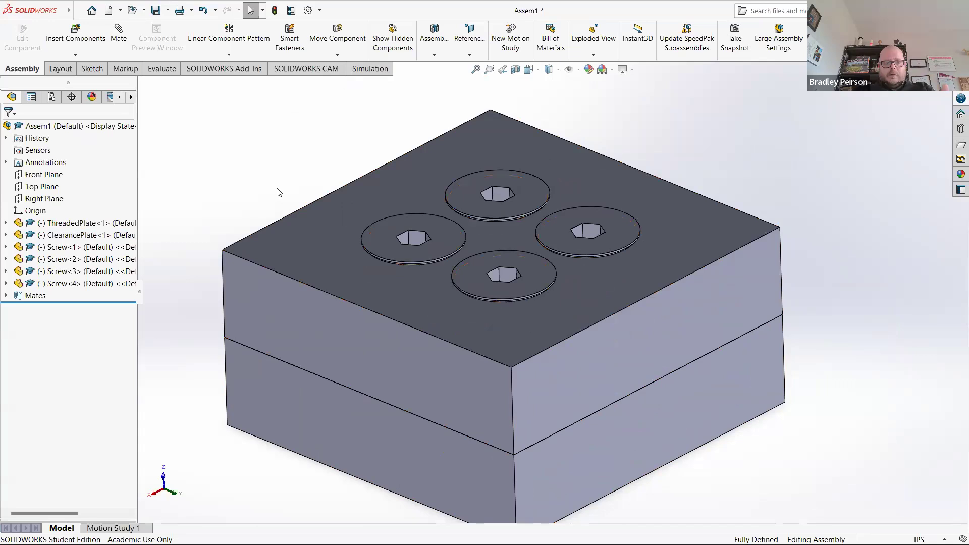
- Start Edit Part on ClearancePlate, saving Assem1.SLDASM over the existing file and all components
{"action": "left_click", "coordinate": [696, 230]}
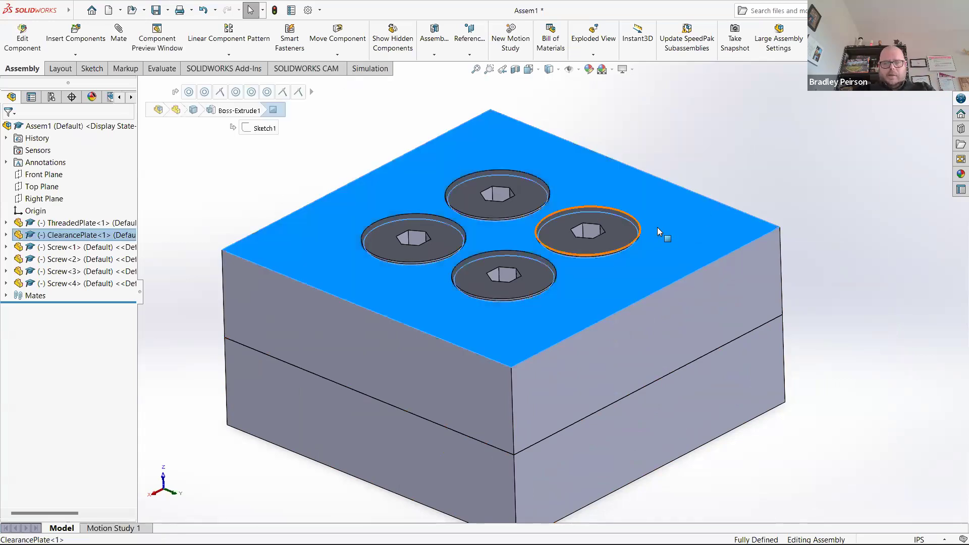
{"action": "right_click", "coordinate": [673, 220]}
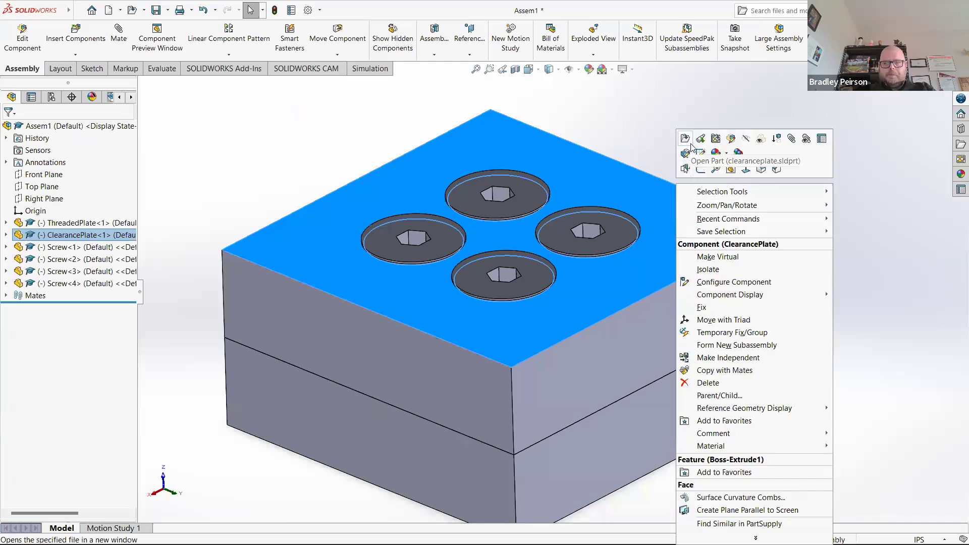
{"action": "left_click", "coordinate": [731, 140]}
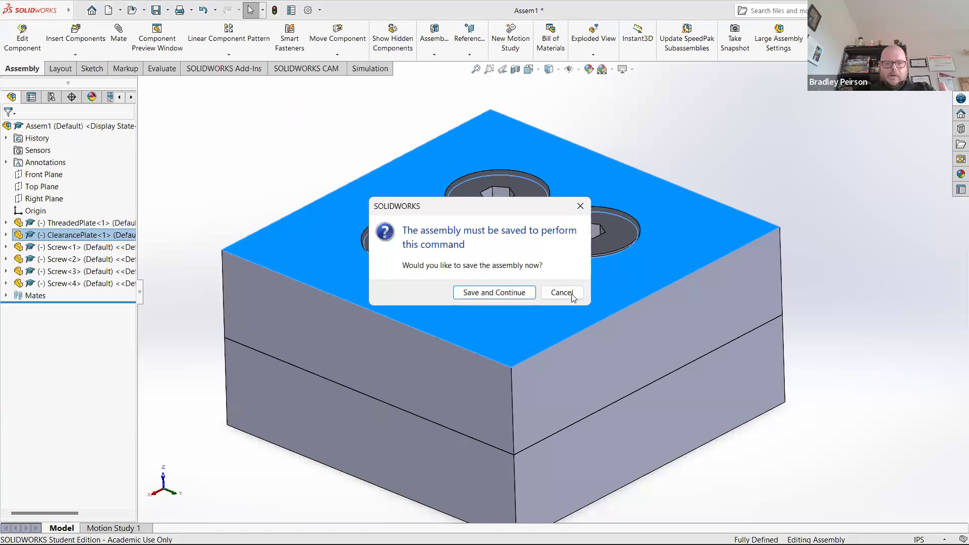
{"action": "left_click", "coordinate": [525, 292]}
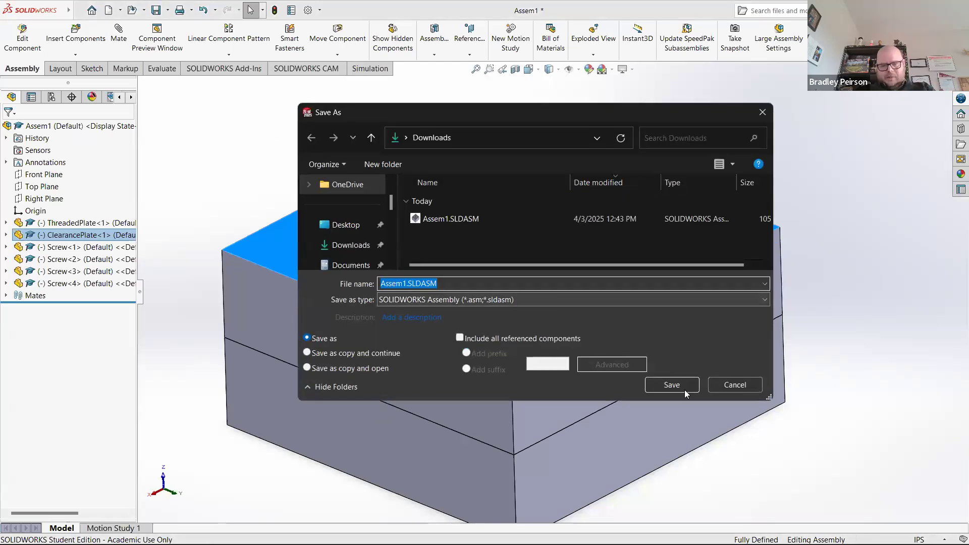
{"action": "left_click", "coordinate": [673, 386]}
{"action": "left_click", "coordinate": [517, 279]}
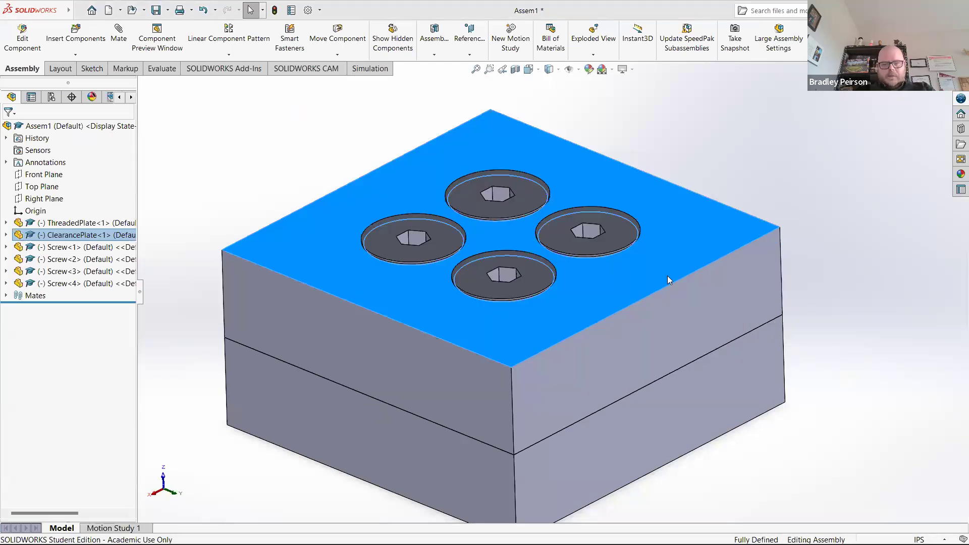
{"action": "left_click", "coordinate": [514, 296]}
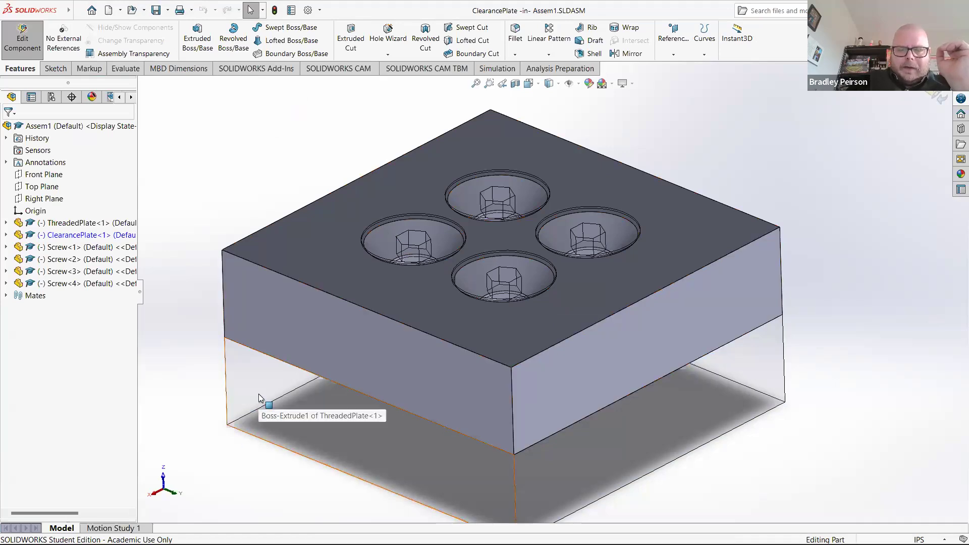
- Orbit to view the countersunk holes from above, then return to a zoomed-in isometric view
{"action": "middle_click_drag", "start_coordinate": [392, 302], "coordinate": [390, 374]}
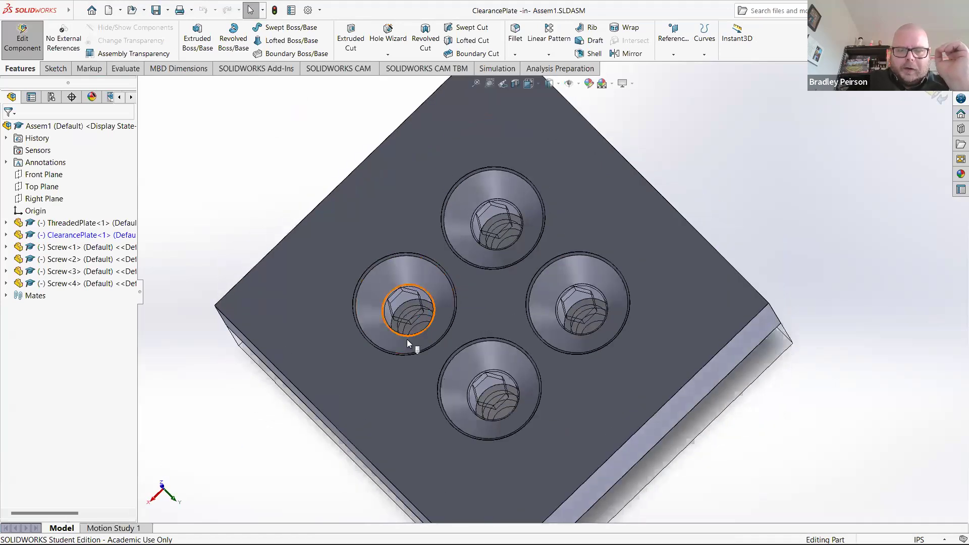
{"action": "key", "text": "ctrl+7"}
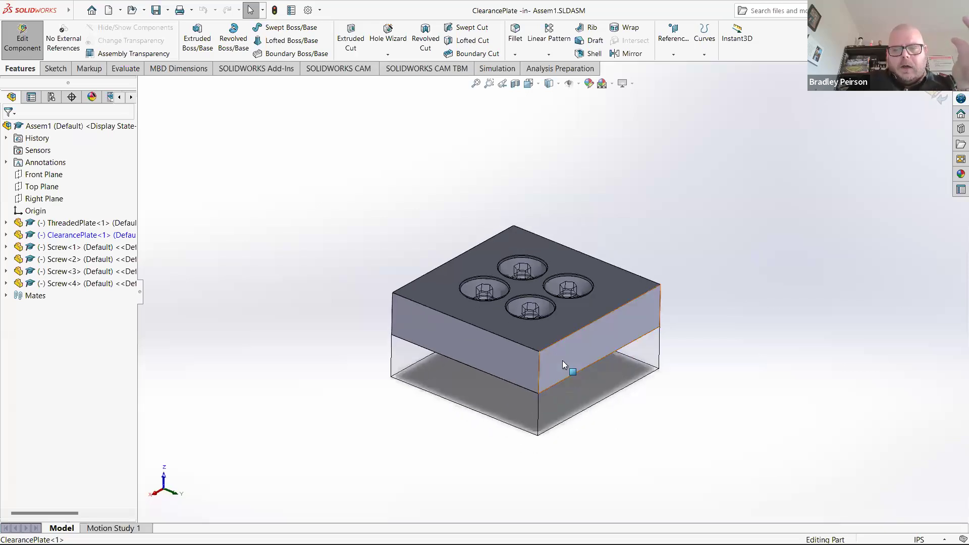
{"action": "scroll", "coordinate": [562, 361], "scroll_direction": "down", "scroll_amount": 3}
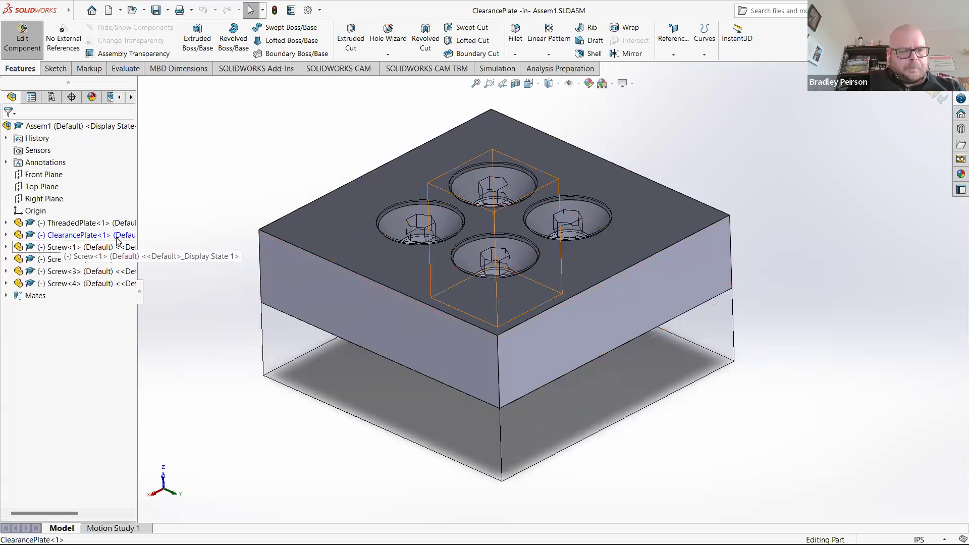
- Edit ClearancePlate's 'CSK for 1/4 Flat Head Machine Screw1' hole feature
{"action": "left_click", "coordinate": [5, 236]}
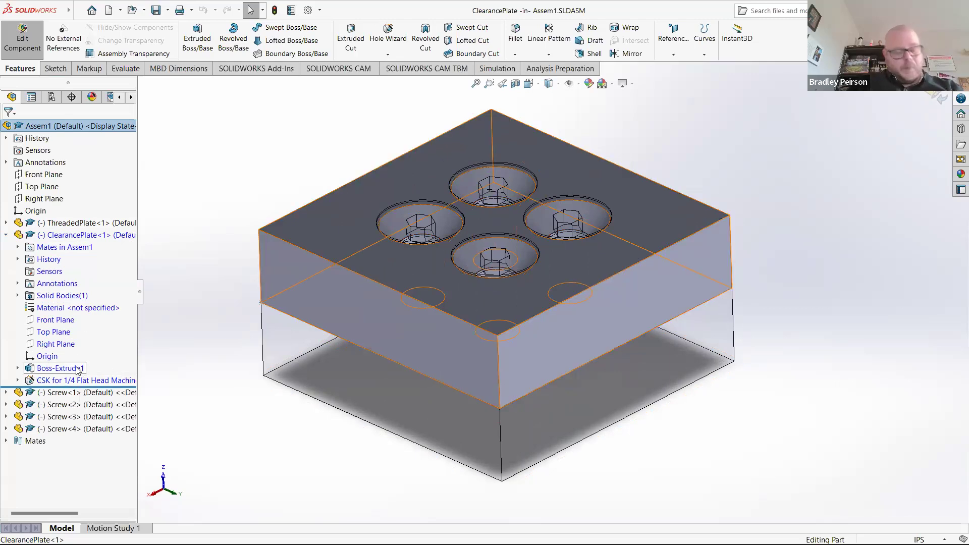
{"action": "middle_click_drag", "start_coordinate": [457, 339], "coordinate": [304, 421]}
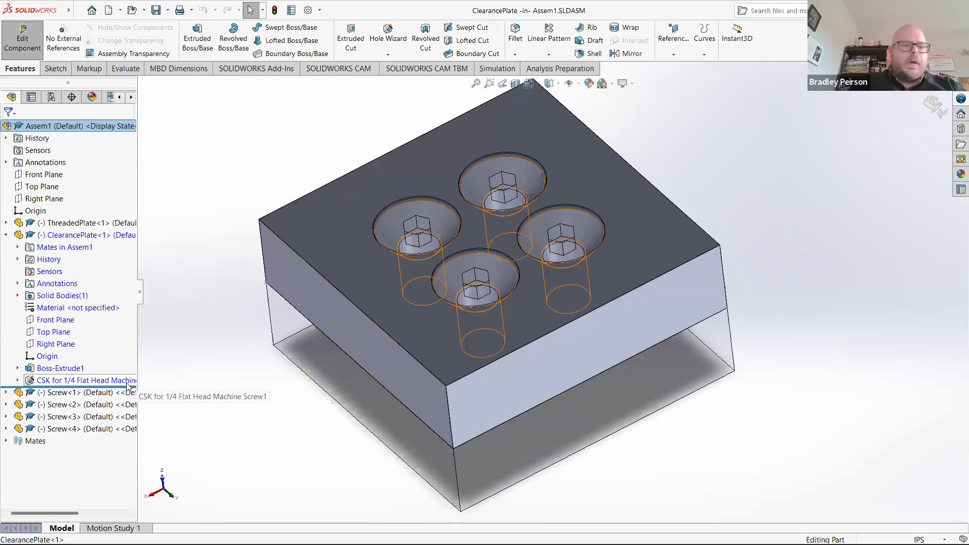
{"action": "left_click", "coordinate": [76, 381]}
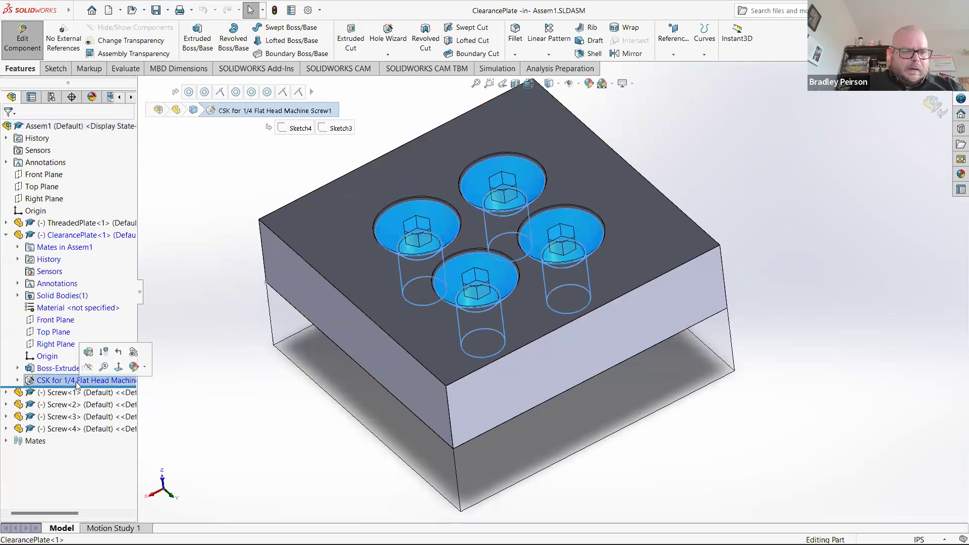
{"action": "left_click", "coordinate": [89, 353]}
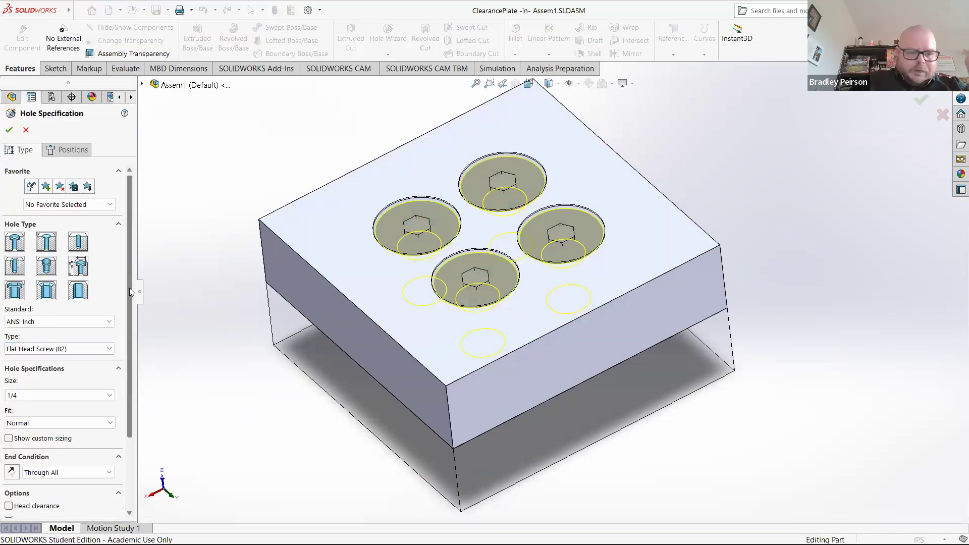
- Enable Head clearance in the hole Options, starting at 0.00in with Increased C'Sink mode
{"action": "scroll", "coordinate": [129, 288], "scroll_direction": "down", "scroll_amount": 3}
{"action": "middle_click_drag", "start_coordinate": [239, 349], "coordinate": [498, 210]}
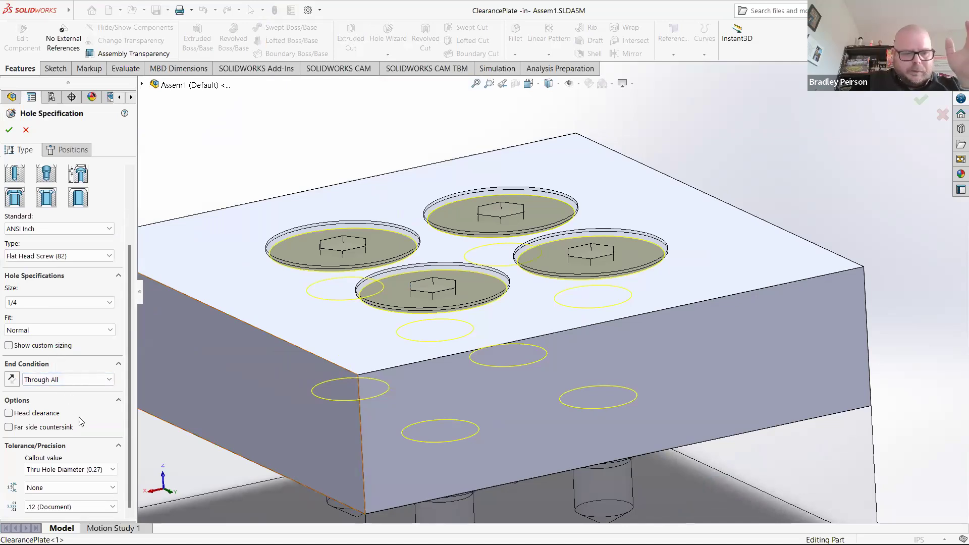
{"action": "left_click", "coordinate": [43, 414]}
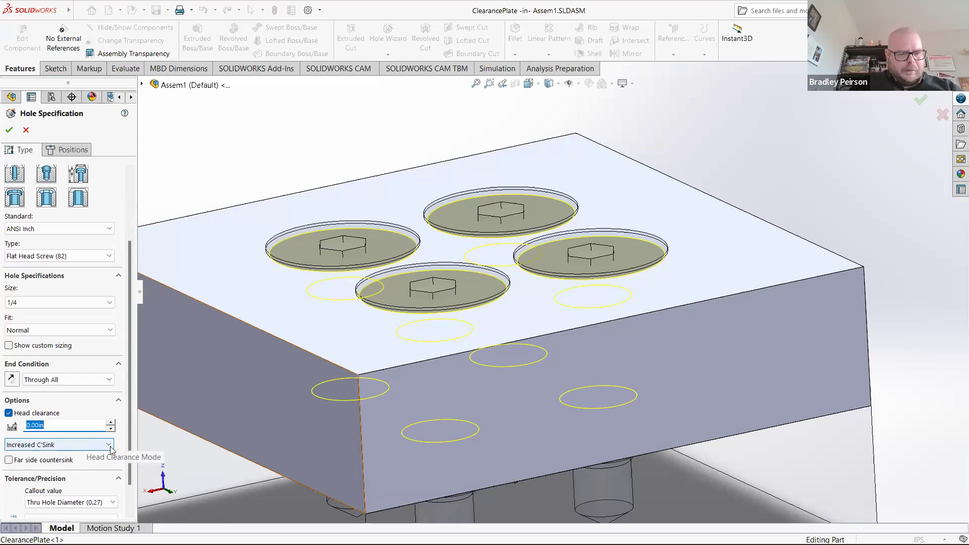
{"action": "left_click", "coordinate": [94, 445]}
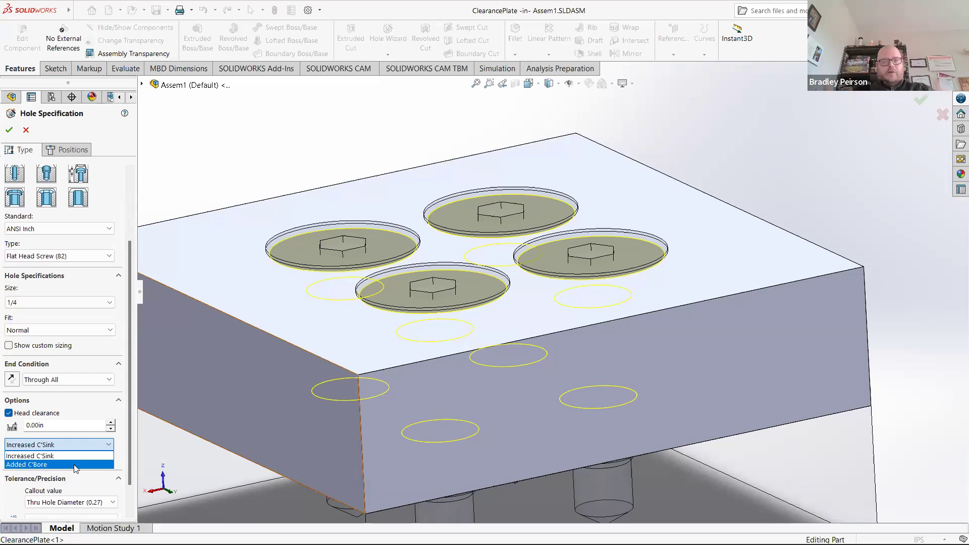
{"action": "left_click", "coordinate": [76, 457]}
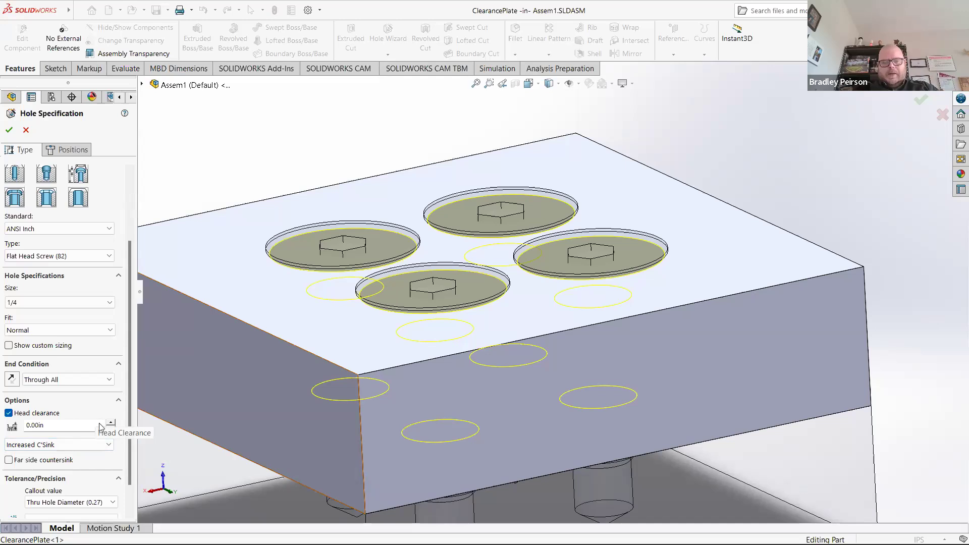
{"action": "middle_click_drag", "start_coordinate": [408, 335], "coordinate": [352, 405]}
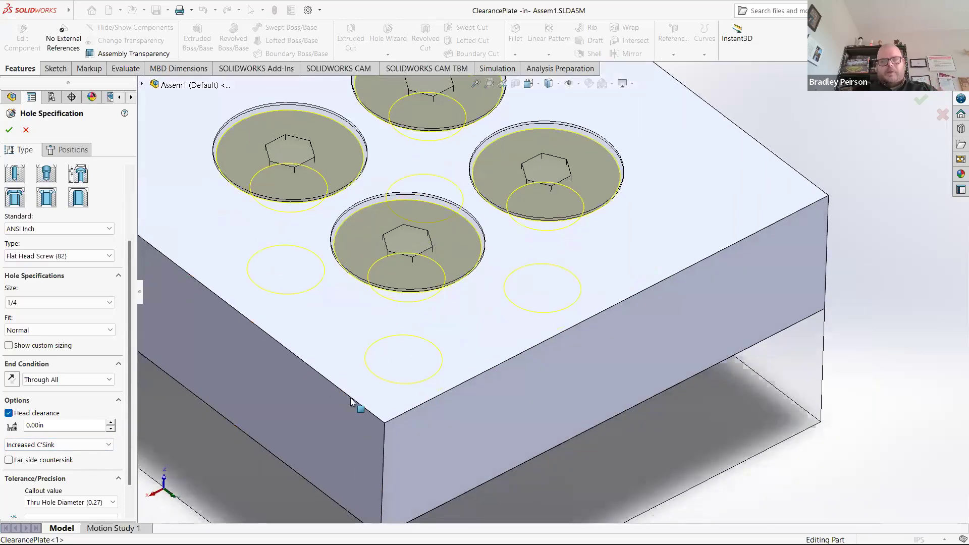
{"action": "left_click", "coordinate": [39, 426]}
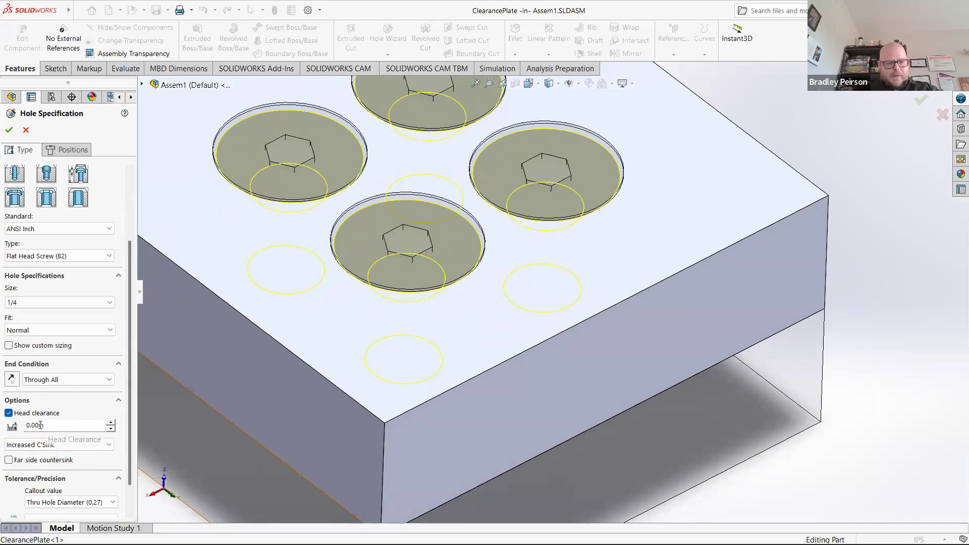
{"action": "left_click", "coordinate": [36, 426]}
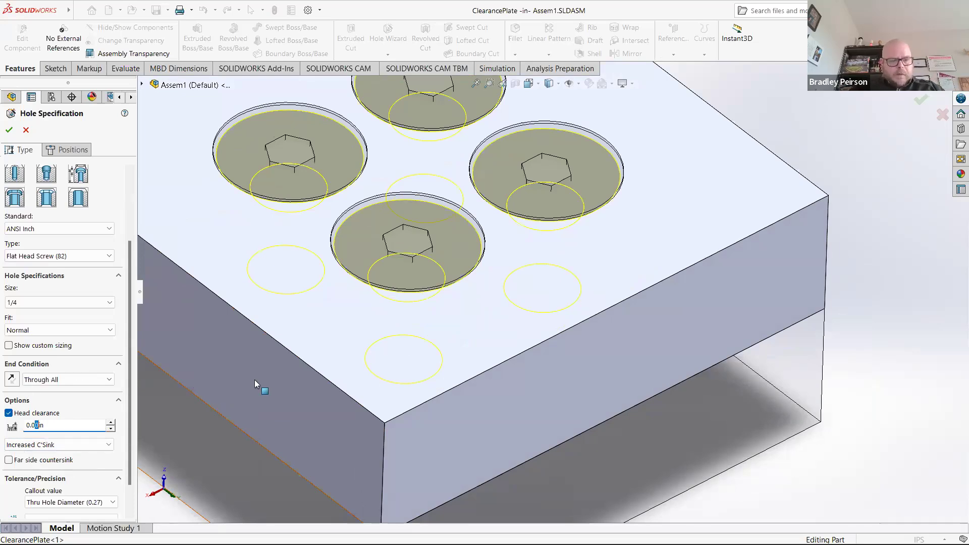
{"action": "key", "text": "ctrl+7"}
{"action": "scroll", "coordinate": [422, 288], "scroll_direction": "down", "scroll_amount": 3}
{"action": "middle_click_drag", "start_coordinate": [417, 249], "coordinate": [401, 259]}
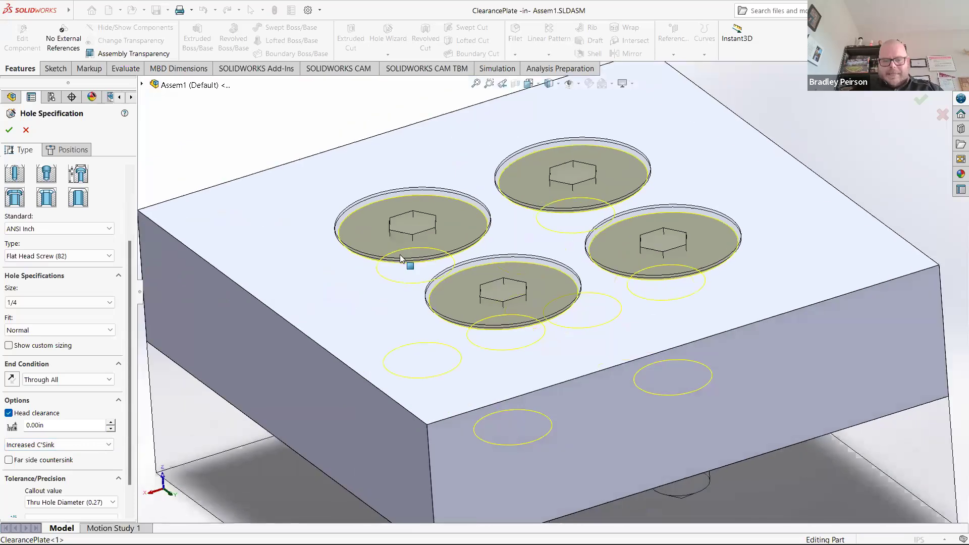
- Set head clearance to 0.05in and orbit to inspect the four widened countersink previews
{"action": "left_click", "coordinate": [33, 426]}
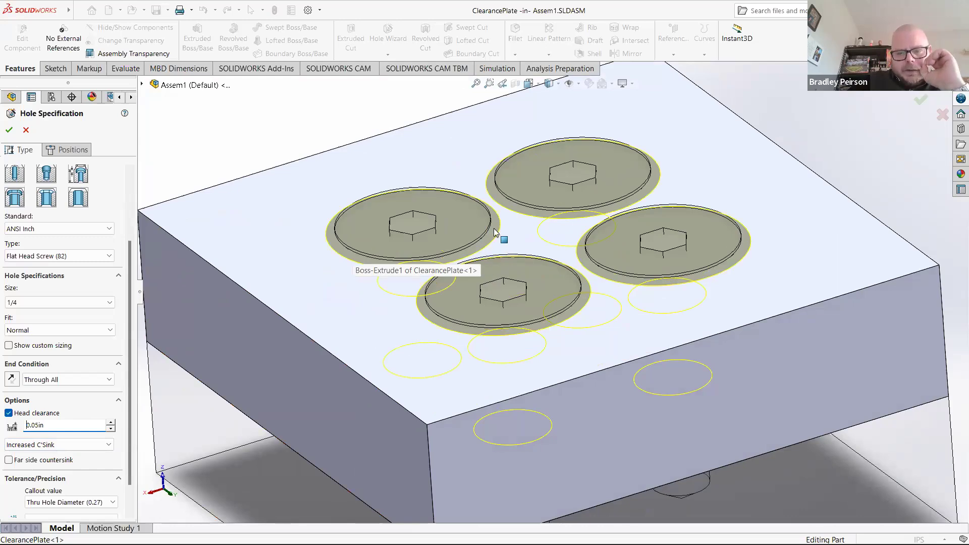
{"action": "middle_click_drag", "start_coordinate": [521, 266], "coordinate": [533, 311]}
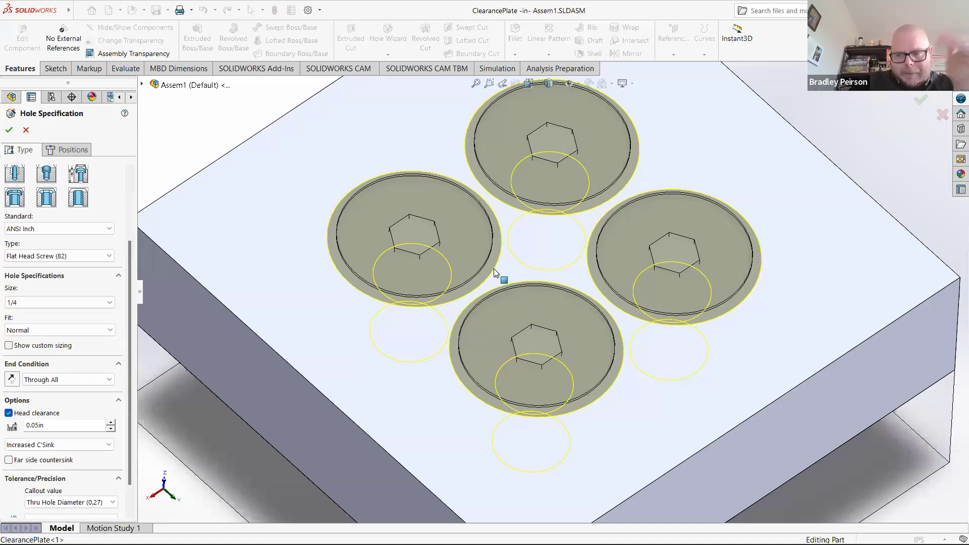
{"action": "middle_click_drag", "start_coordinate": [507, 285], "coordinate": [460, 186]}
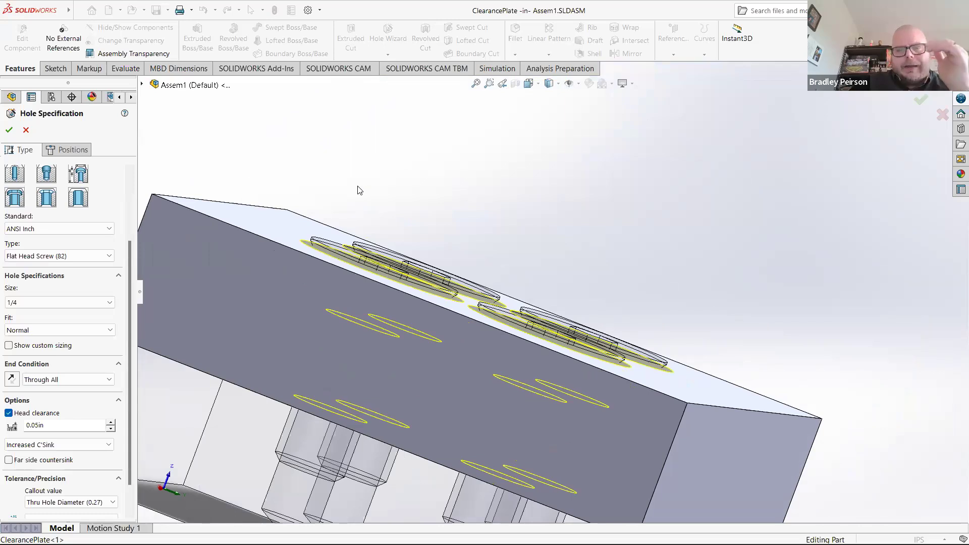
{"action": "middle_click_drag", "start_coordinate": [353, 198], "coordinate": [338, 203]}
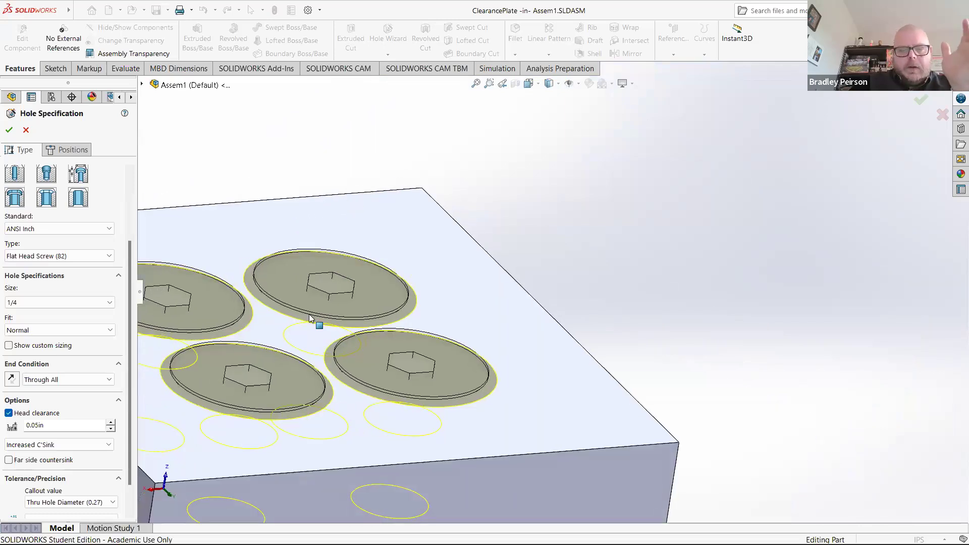
{"action": "scroll", "coordinate": [313, 320], "scroll_direction": "up", "scroll_amount": 2}
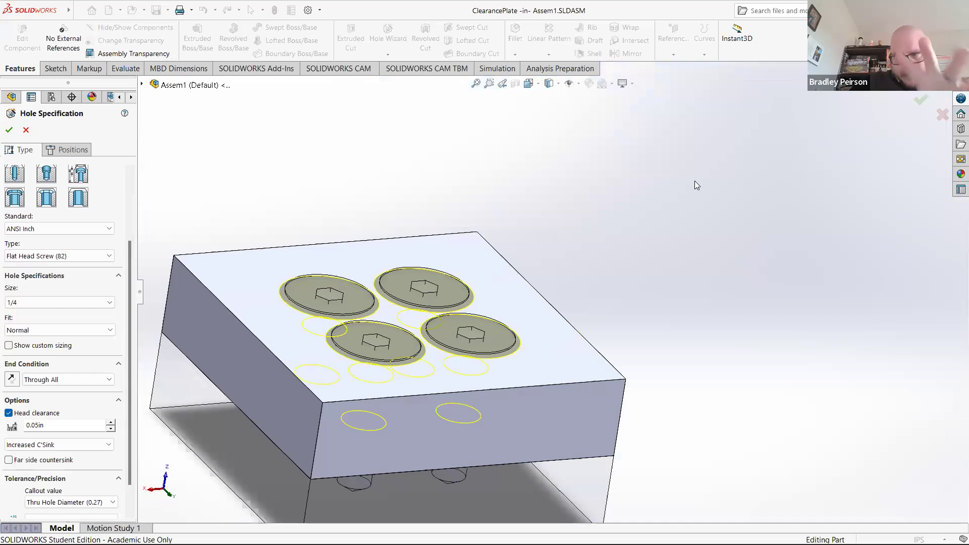
- Accept the hole specification so the 0.05in head-clearance countersinks are cut
{"action": "left_click", "coordinate": [921, 99]}
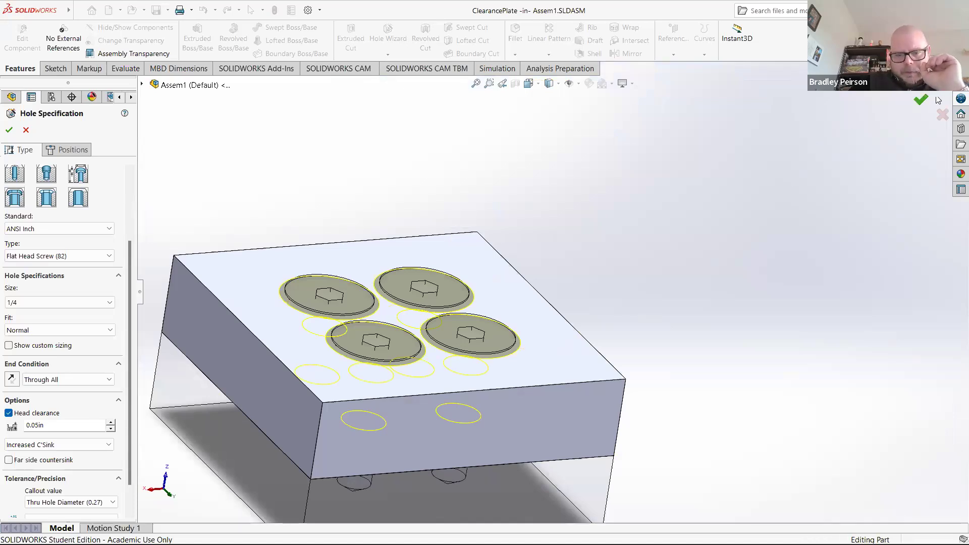
{"action": "middle_click_drag", "start_coordinate": [472, 328], "coordinate": [477, 391]}
{"action": "scroll", "coordinate": [477, 391], "scroll_direction": "down", "scroll_amount": 3}
{"action": "scroll", "coordinate": [418, 383], "scroll_direction": "up", "scroll_amount": 1}
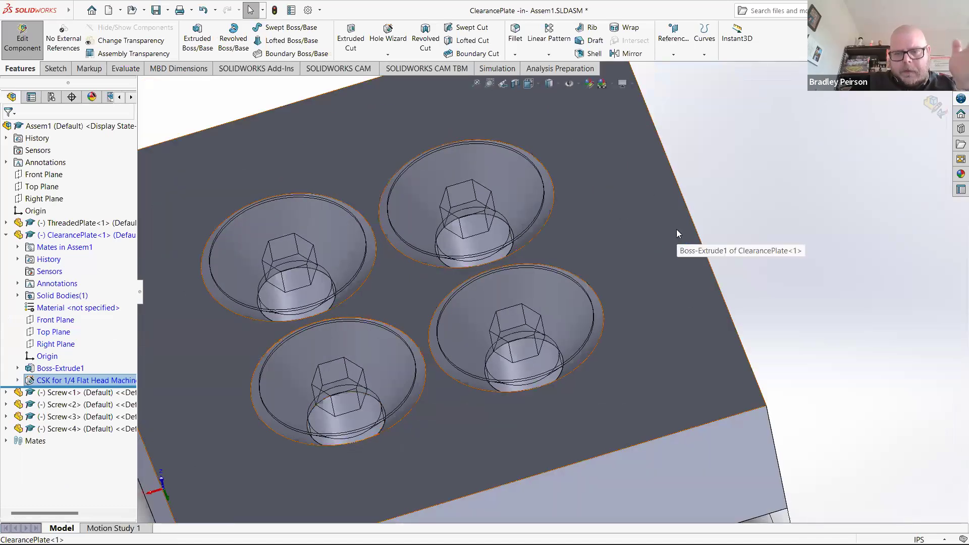
- Exit ClearancePlate part editing back to Assem1 and inspect a countersink's clearance face
{"action": "left_click", "coordinate": [933, 110]}
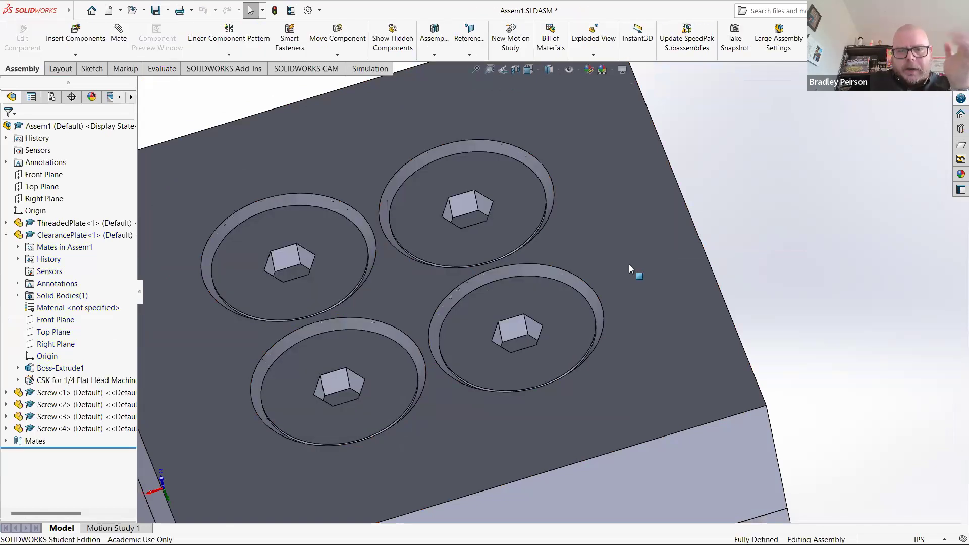
{"action": "middle_click_drag", "start_coordinate": [665, 224], "coordinate": [485, 242]}
{"action": "key", "text": "ctrl+shift+z"}
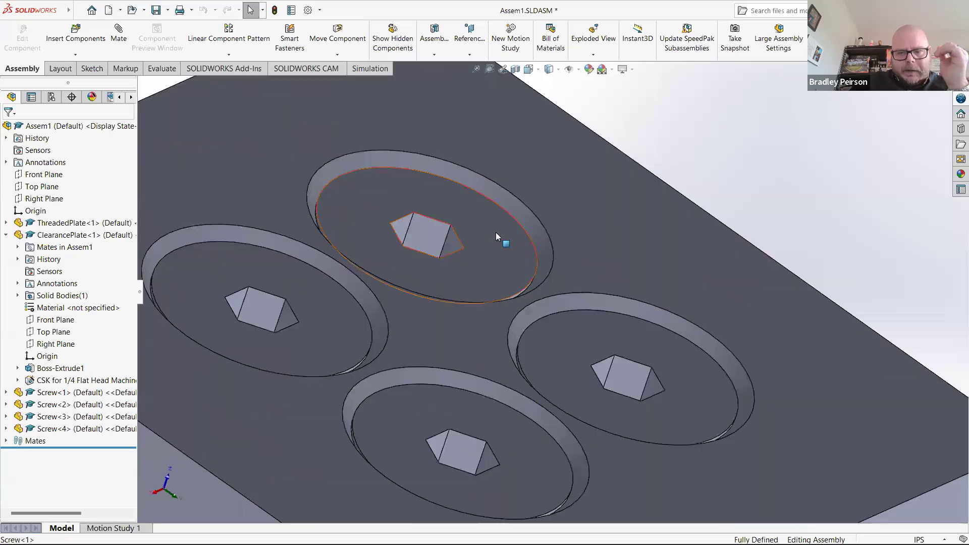
{"action": "left_click", "coordinate": [520, 220]}
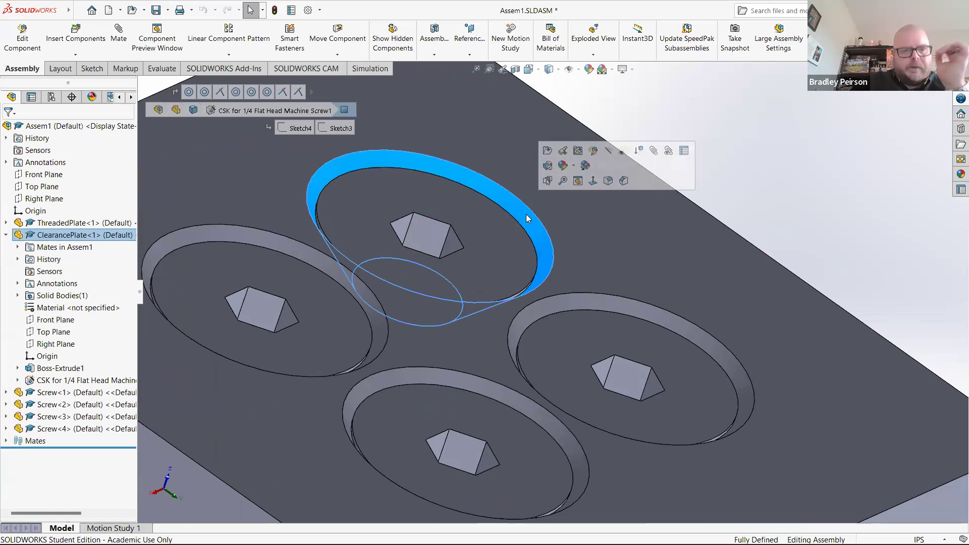
{"action": "scroll", "coordinate": [525, 214], "scroll_direction": "up", "scroll_amount": 5}
- Orbit to an isometric view showing all four flat head screws recessed in the countersinks
{"action": "left_click", "coordinate": [779, 309]}
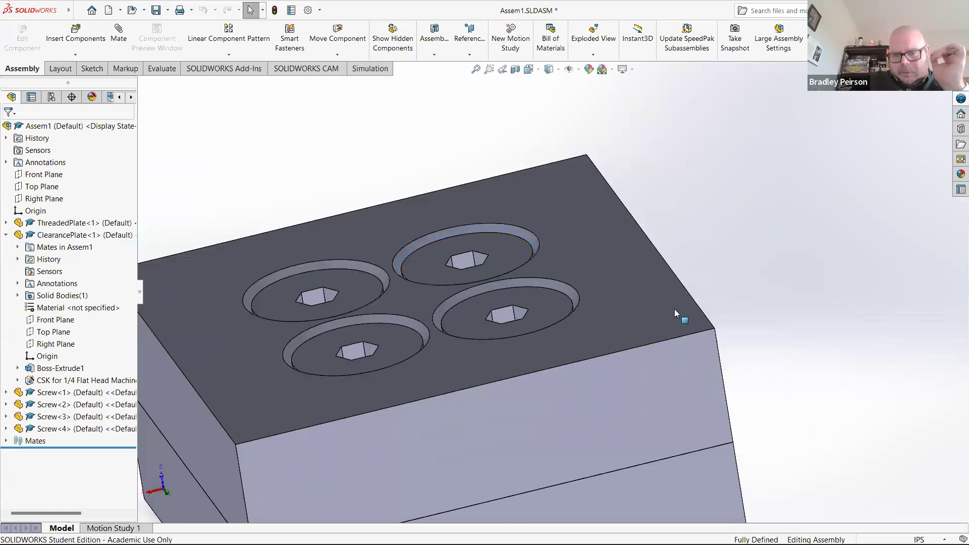
{"action": "middle_click_drag", "start_coordinate": [674, 309], "coordinate": [589, 342]}
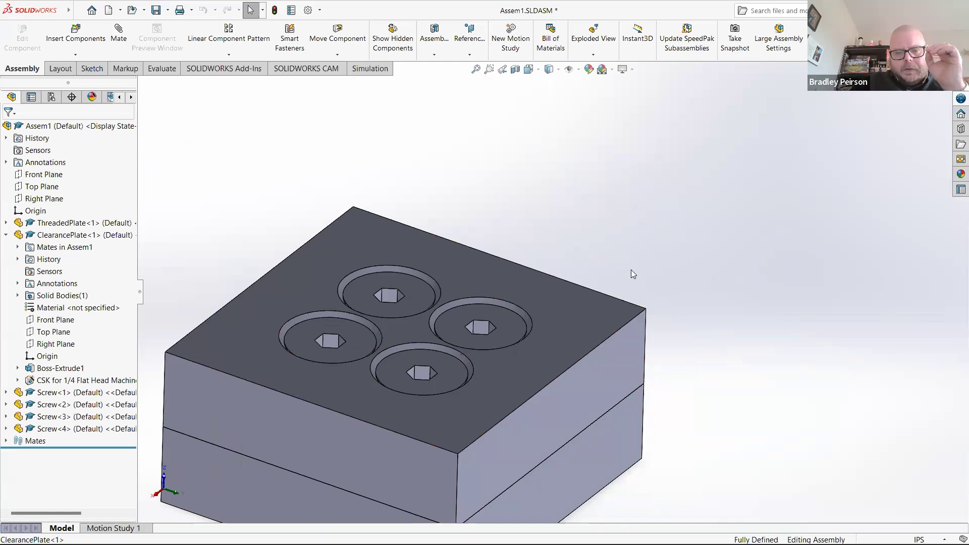
{"action": "scroll", "coordinate": [482, 417], "scroll_direction": "up", "scroll_amount": 2}
{"action": "scroll", "coordinate": [444, 391], "scroll_direction": "down", "scroll_amount": 5}
{"action": "scroll", "coordinate": [456, 391], "scroll_direction": "up", "scroll_amount": 5}
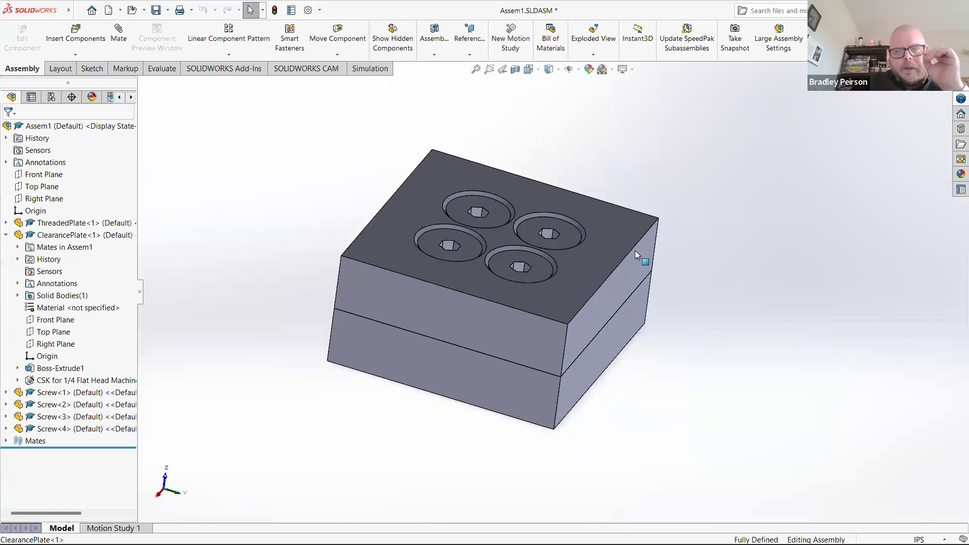
{"action": "middle_click_drag", "start_coordinate": [693, 256], "coordinate": [654, 290]}
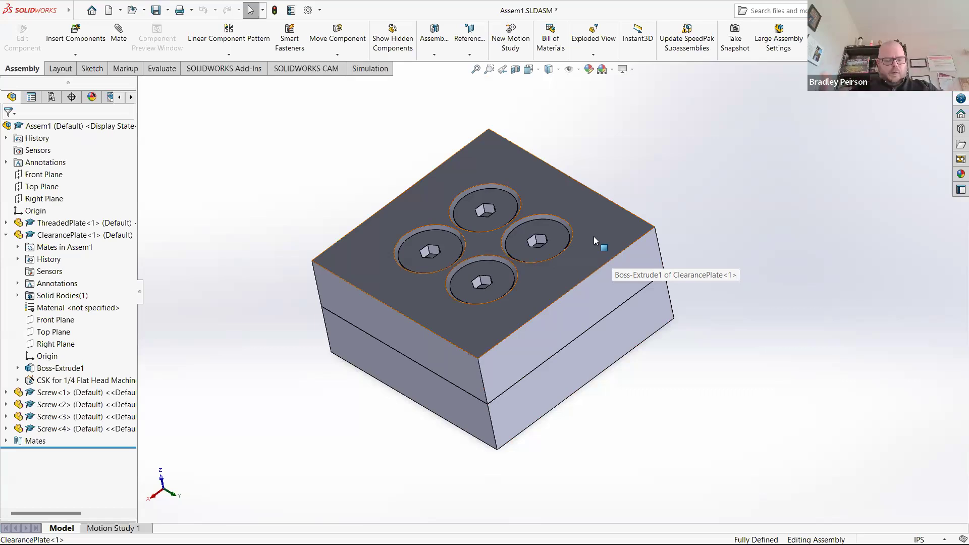
- Save Assem1.SLDASM together with the modified ClearancePlate.SLDPRT using Save All
{"action": "key", "text": "ctrl+s"}
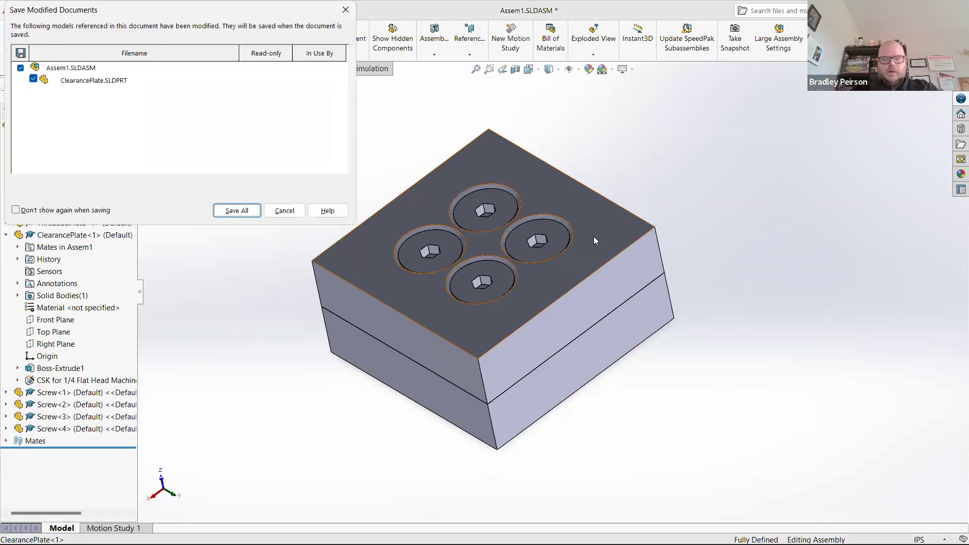
{"action": "left_click", "coordinate": [247, 214]}
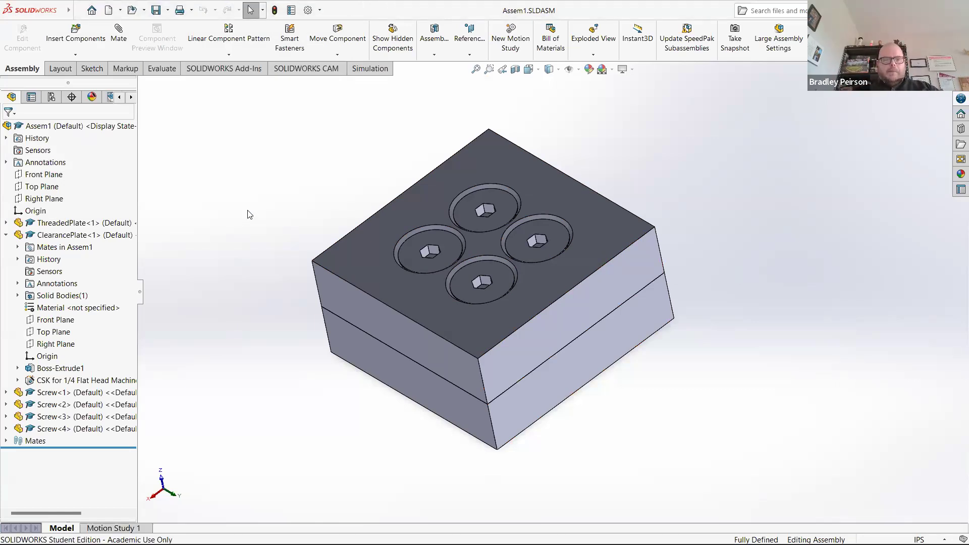
{"action": "middle_click_drag", "start_coordinate": [343, 147], "coordinate": [528, 260]}
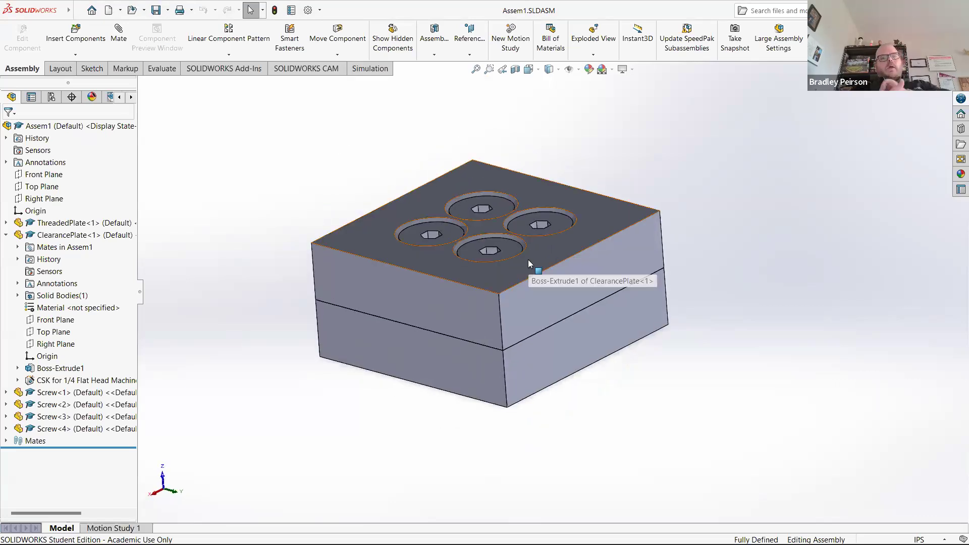